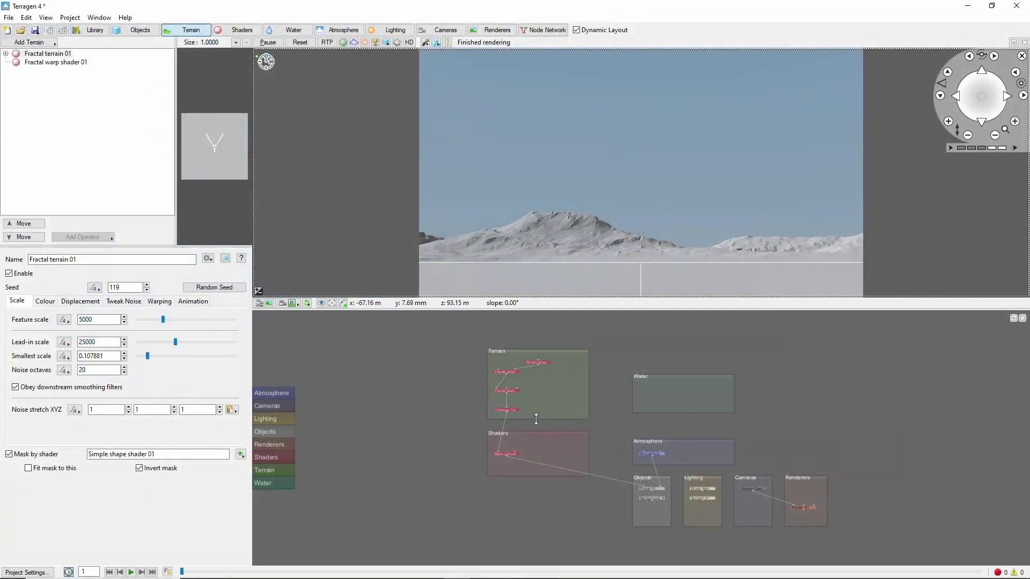
Enable the ray-traced preview and set the haze density of Atmosphere 01 to 4
{"action": "left_click", "coordinate": [339, 30]}
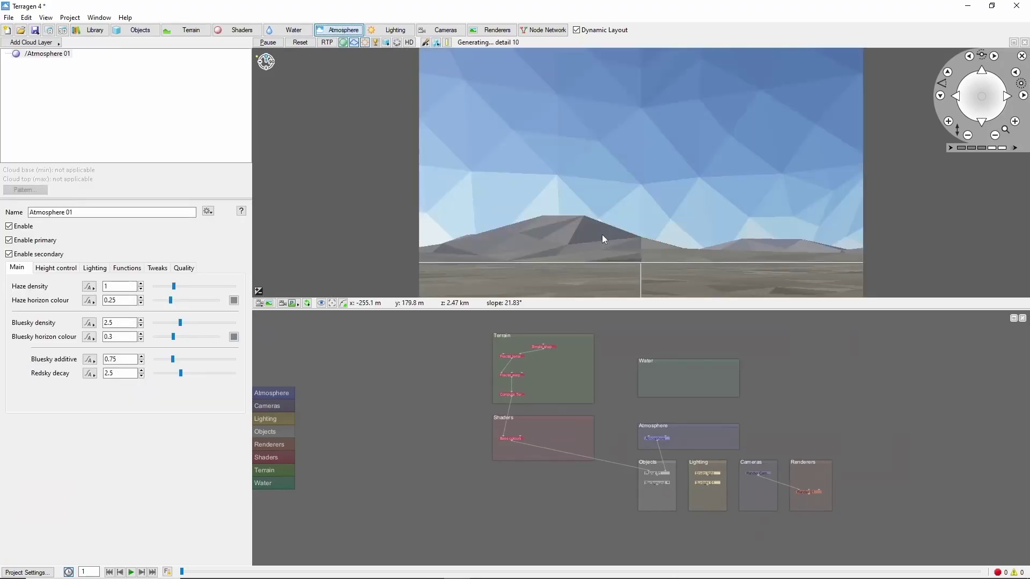
{"action": "left_click", "coordinate": [329, 45]}
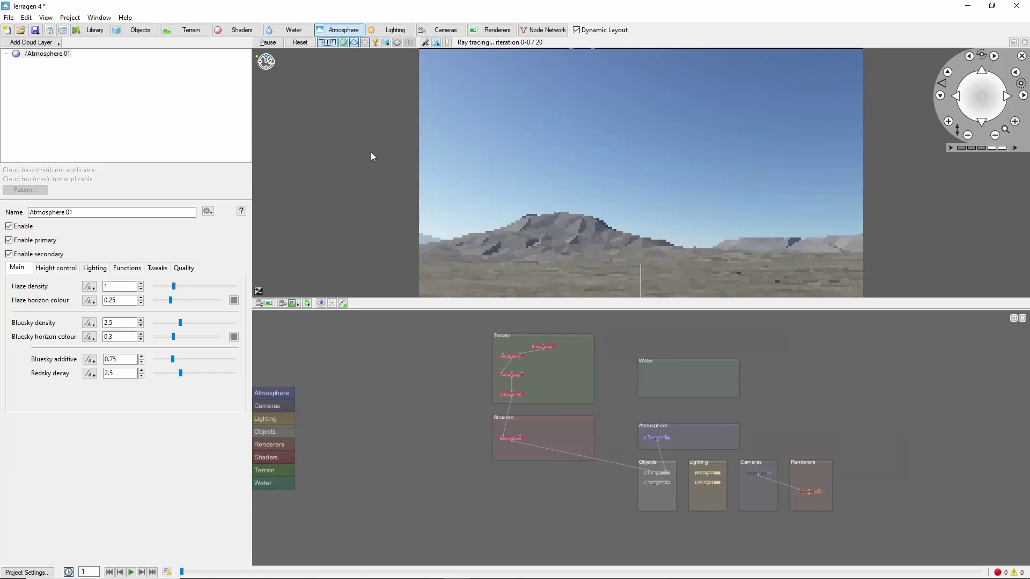
{"action": "double_click", "coordinate": [117, 287]}
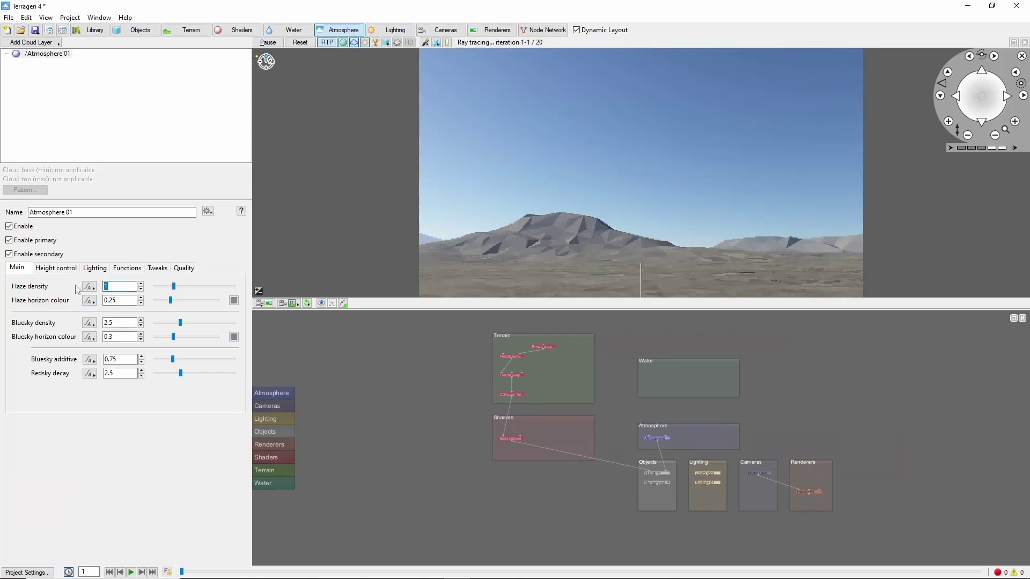
{"action": "type", "text": "4"}
{"action": "key", "text": "Return"}
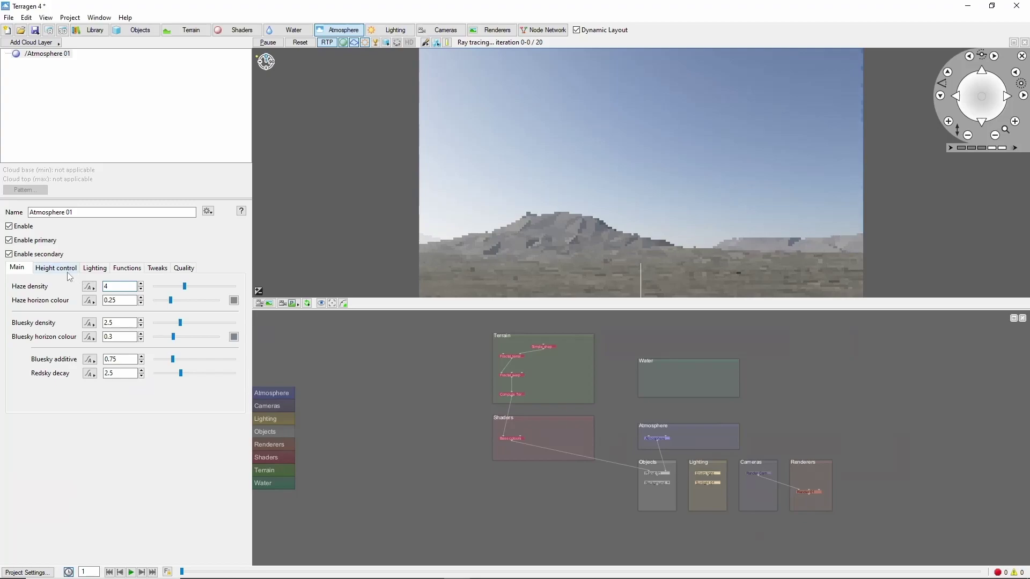
Set the haze exponential height of Atmosphere 01 to 5000
{"action": "left_click", "coordinate": [65, 269]}
{"action": "left_click_drag", "start_coordinate": [98, 287], "coordinate": [80, 290]}
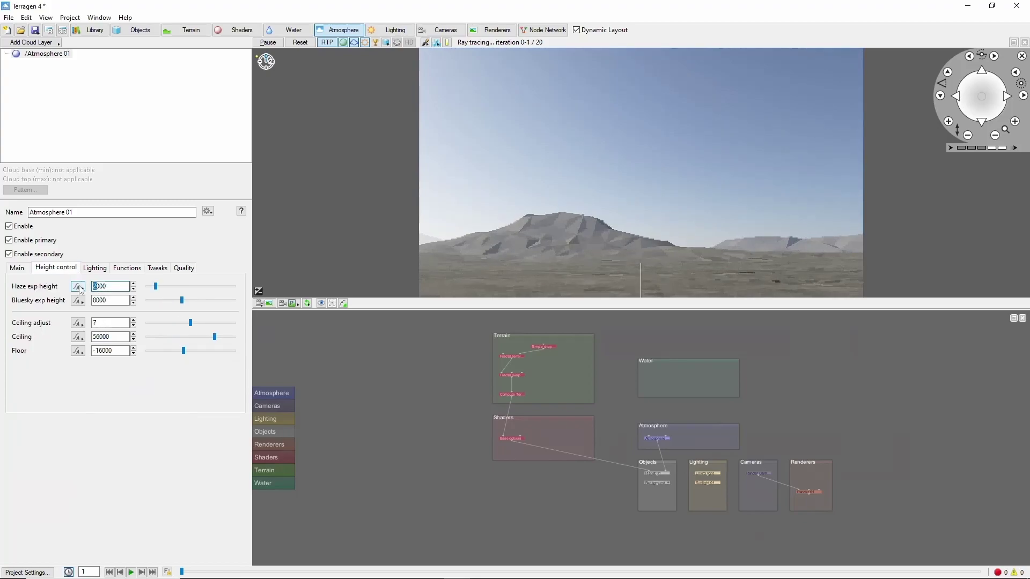
{"action": "type", "text": "5"}
{"action": "key", "text": "Return"}
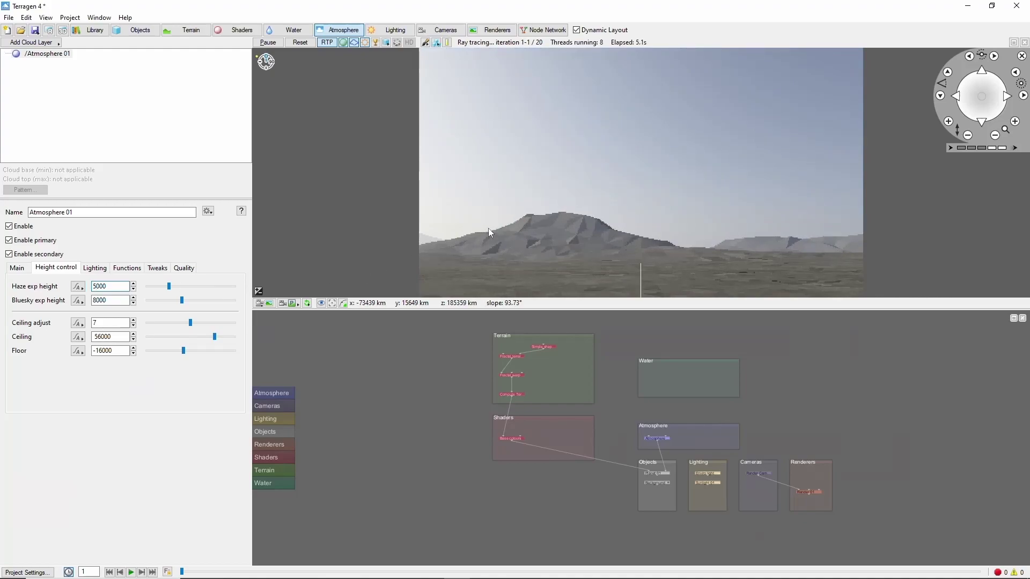
Add a Low-level: Cumulus, Large cloud layer and set its cloud base altitude to 8500
{"action": "left_click", "coordinate": [50, 43]}
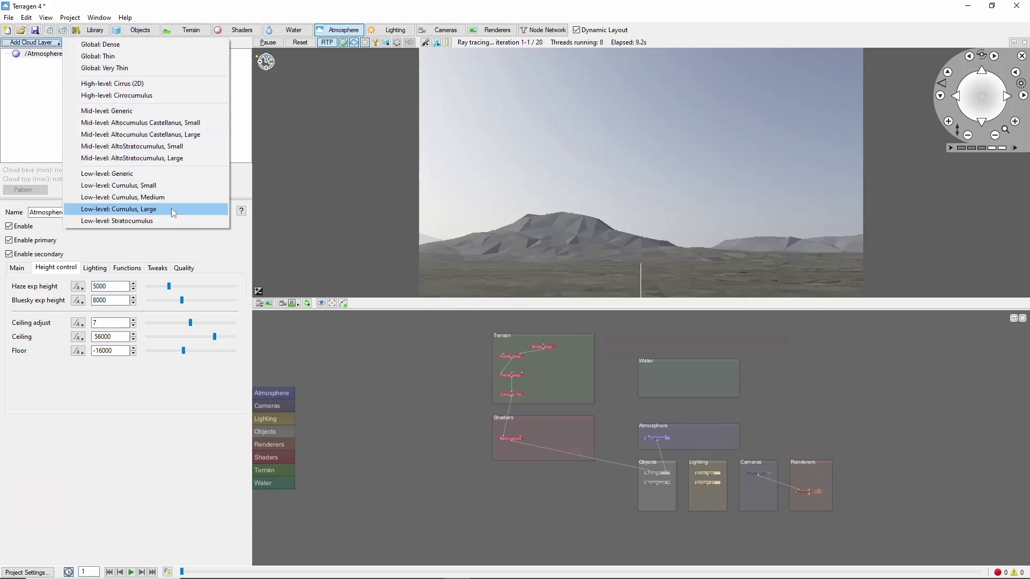
{"action": "left_click", "coordinate": [168, 212]}
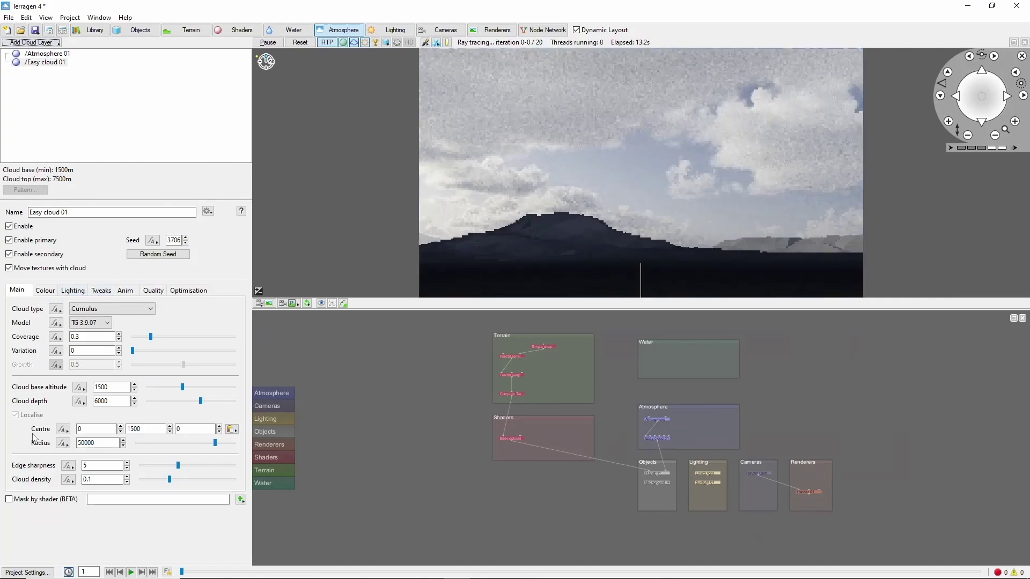
{"action": "left_click_drag", "start_coordinate": [98, 387], "coordinate": [60, 387]}
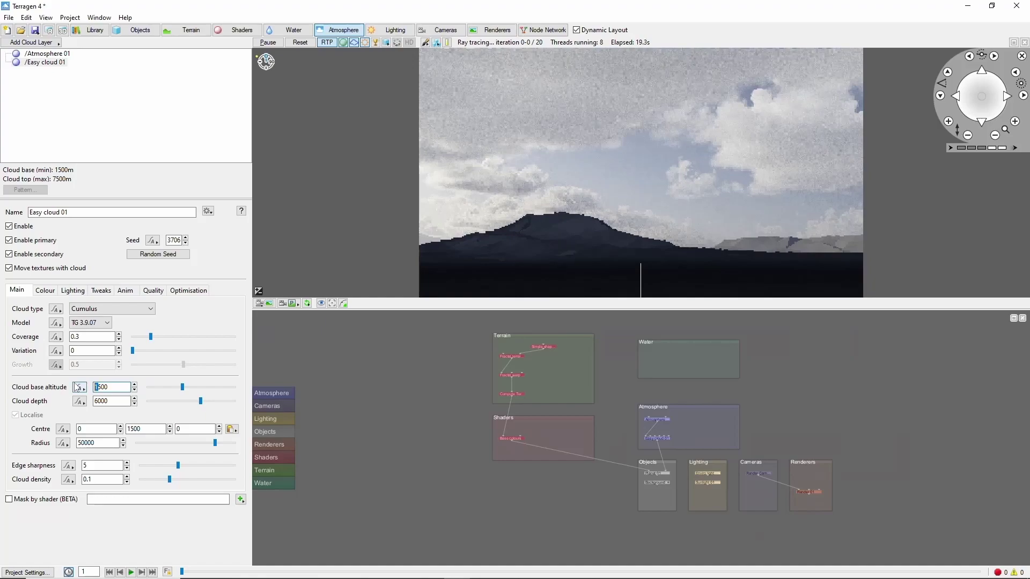
{"action": "type", "text": "8"}
{"action": "key", "text": "Return"}
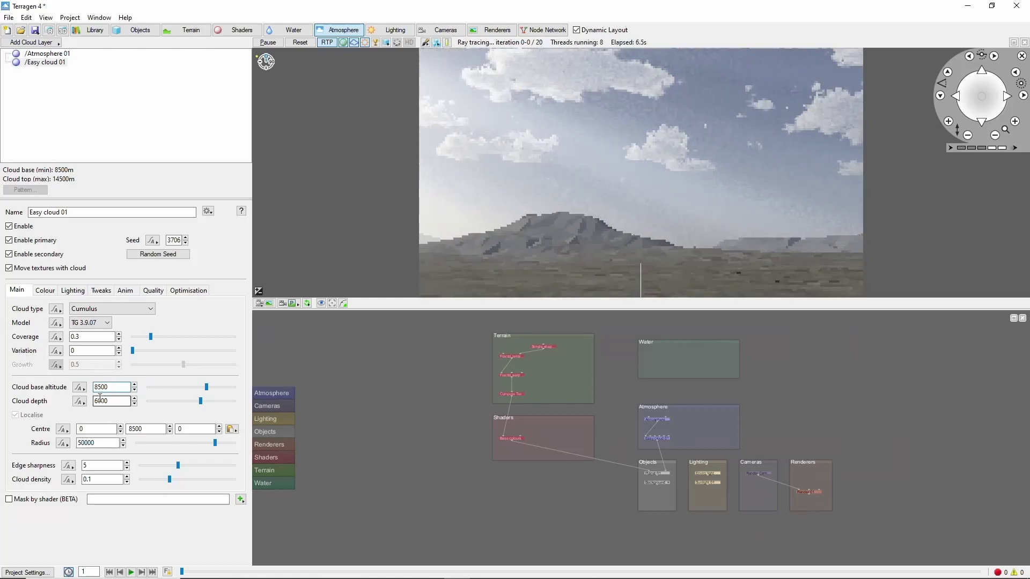
Set the cumulus layer's cloud depth to 12000 and its coverage to 0.7
{"action": "left_click_drag", "start_coordinate": [99, 400], "coordinate": [67, 411]}
{"action": "type", "text": "12"}
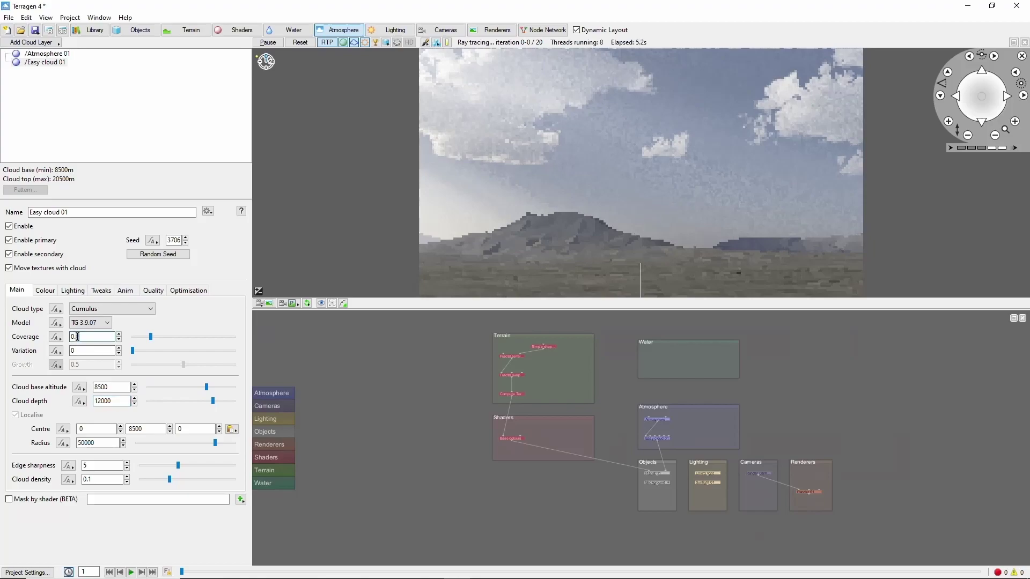
{"action": "type", "text": "6"}
{"action": "key", "text": "Return"}
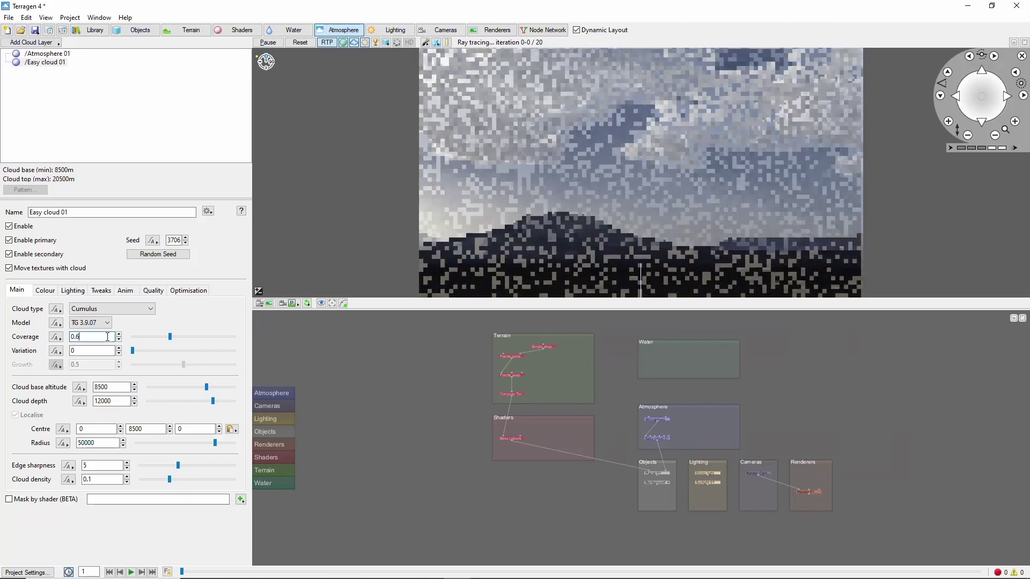
{"action": "key", "text": "BackSpace"}
{"action": "type", "text": "7"}
{"action": "key", "text": "Return"}
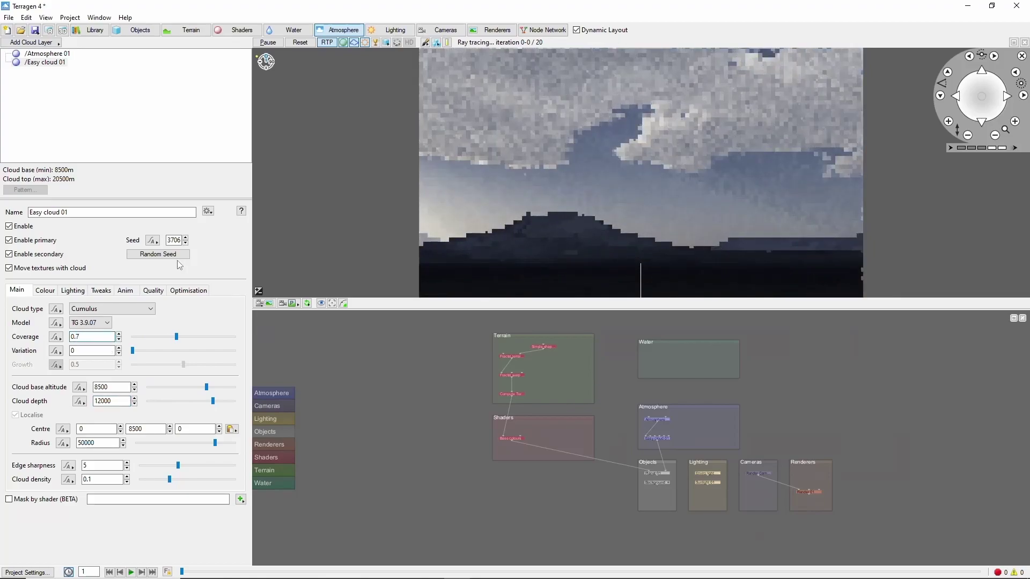
Randomise the cumulus layer's seed until it reaches 2584, and set the cloud radius to 80000
{"action": "left_click", "coordinate": [175, 255]}
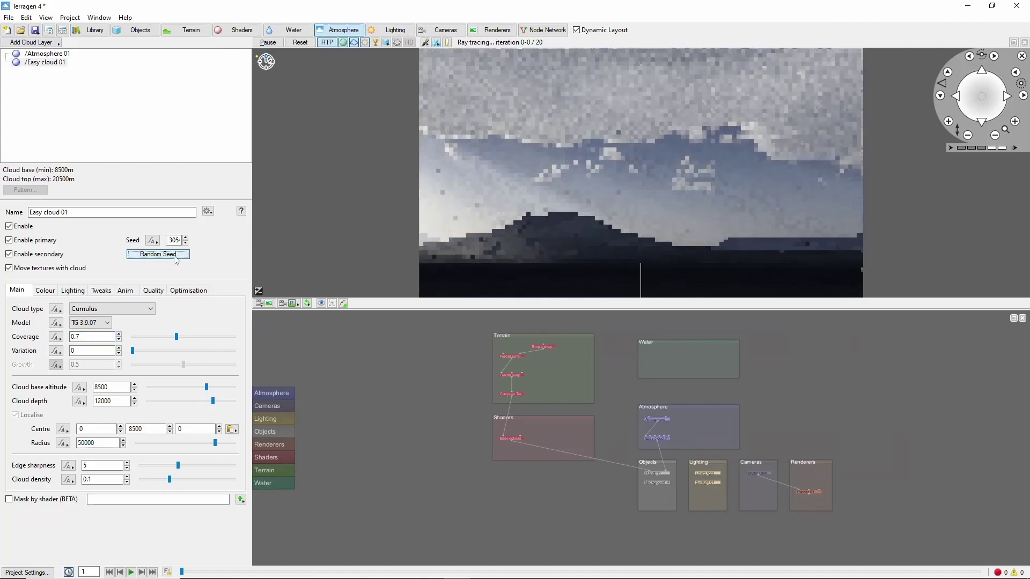
{"action": "left_click", "coordinate": [175, 255]}
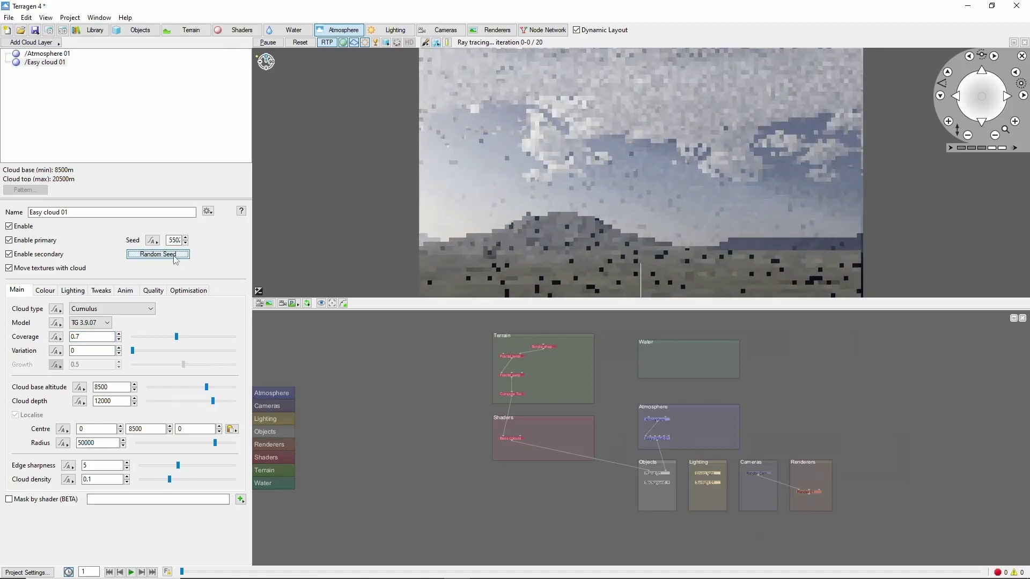
{"action": "left_click", "coordinate": [175, 256]}
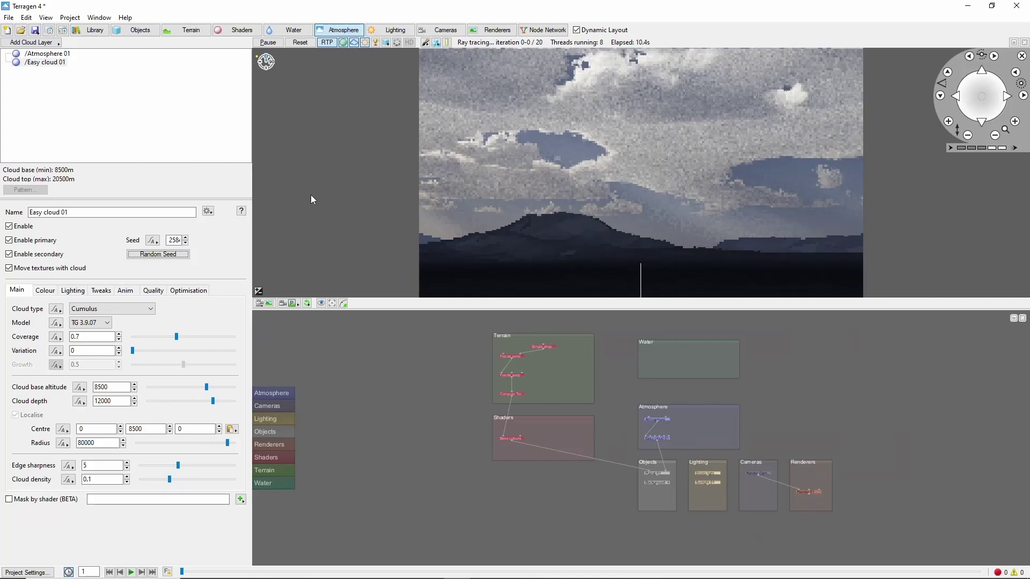
Set the cumulus layer's edge sharpness to 20 and its cloud density to 0.25
{"action": "double_click", "coordinate": [102, 465]}
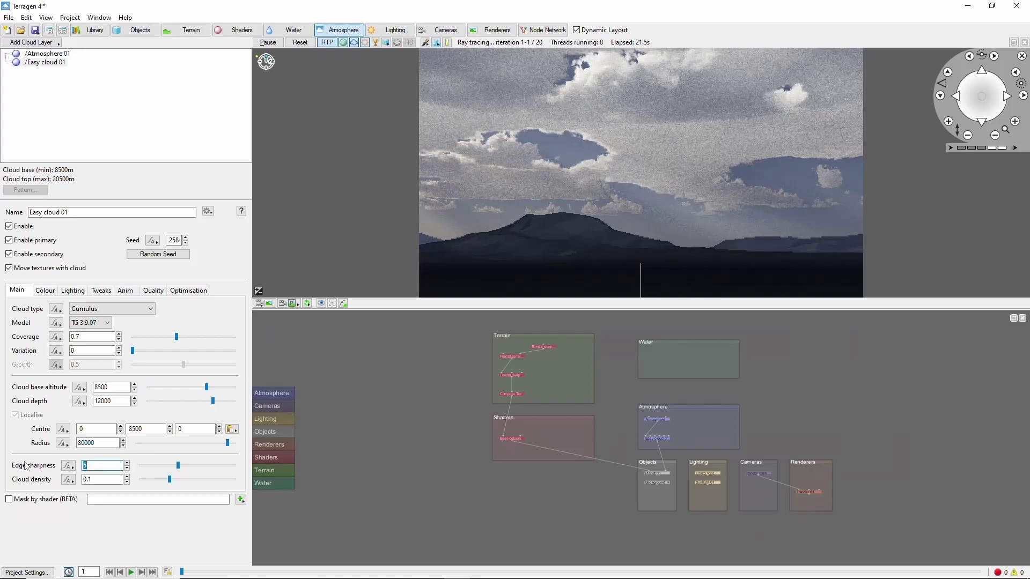
{"action": "type", "text": "20"}
{"action": "key", "text": "Return"}
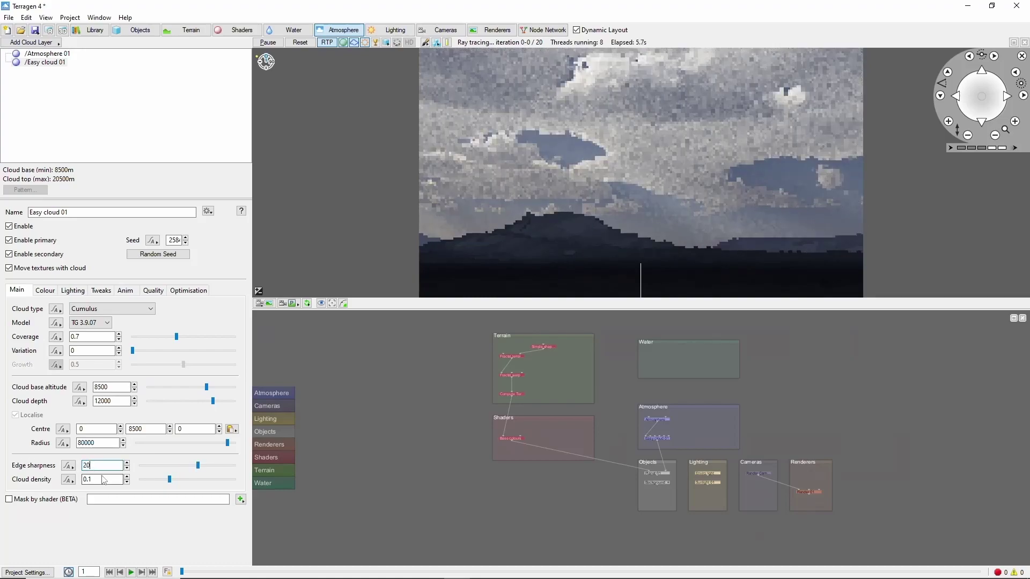
{"action": "left_click", "coordinate": [89, 481]}
{"action": "type", "text": "."}
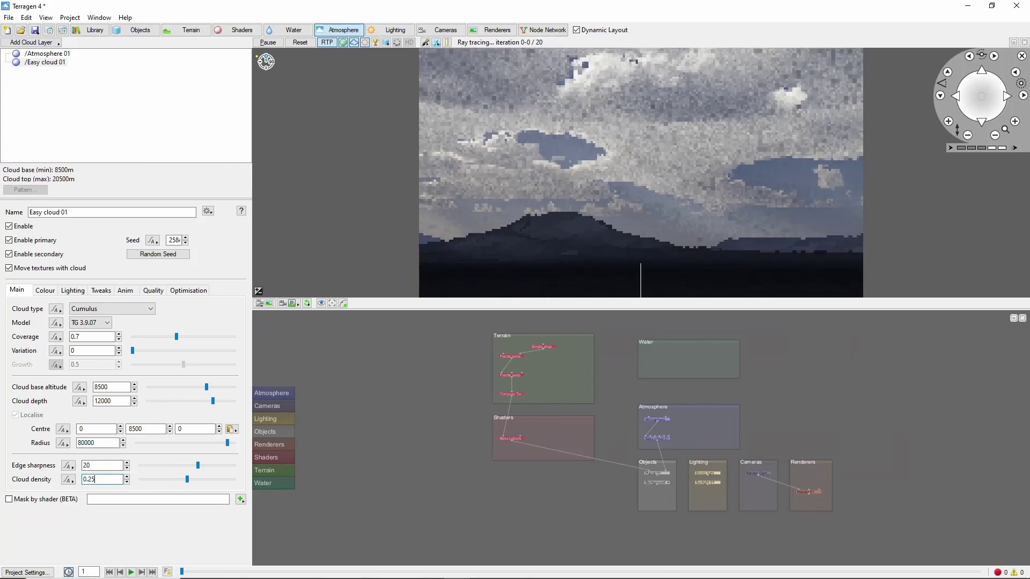
{"action": "key", "text": "Return"}
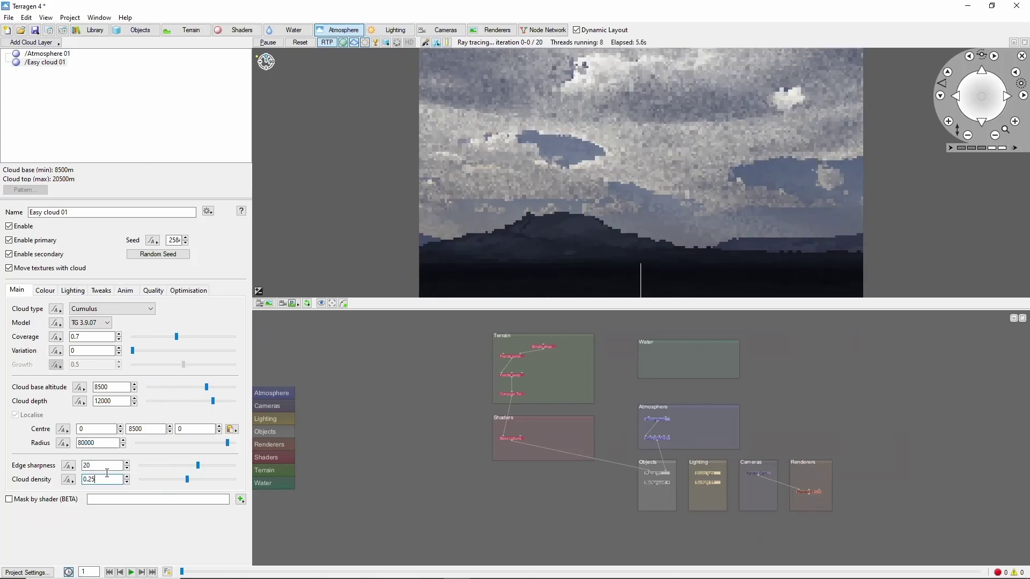
Reposition Sunlight 01 by setting its elevation to about 19.125 and its heading to about 344.25
{"action": "left_click", "coordinate": [390, 29]}
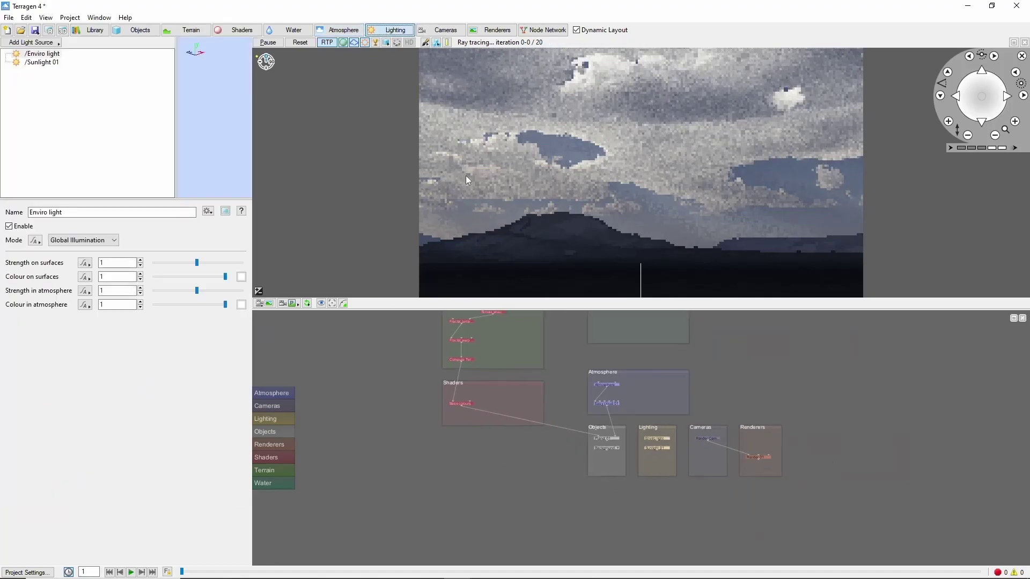
{"action": "left_click", "coordinate": [41, 64]}
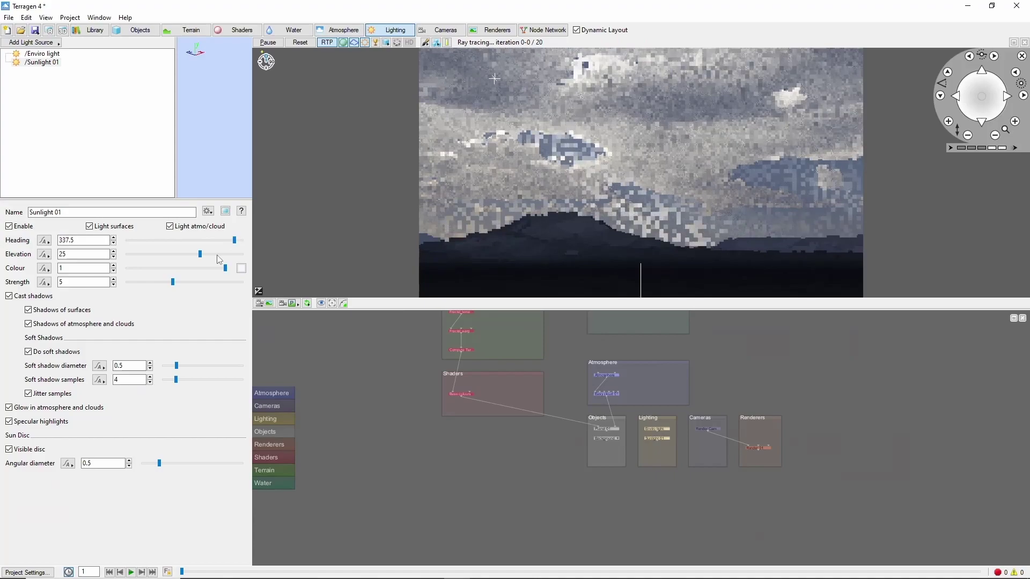
{"action": "left_click_drag", "start_coordinate": [200, 254], "coordinate": [198, 253]}
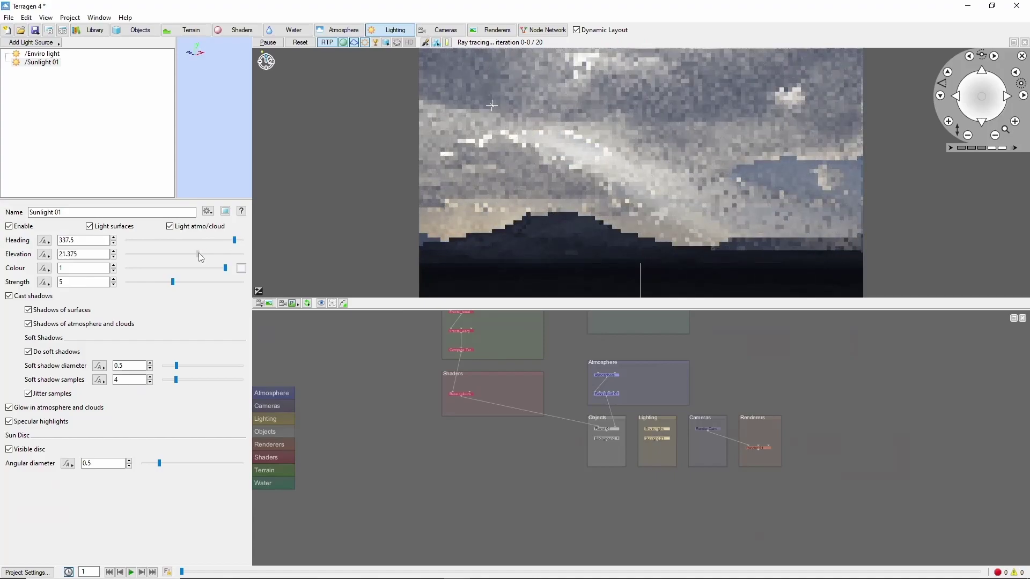
{"action": "mouse_move", "coordinate": [234, 241]}
{"action": "left_mouse_down"}
{"action": "mouse_move", "coordinate": [196, 254]}
{"action": "mouse_move", "coordinate": [237, 243]}
{"action": "left_mouse_up"}
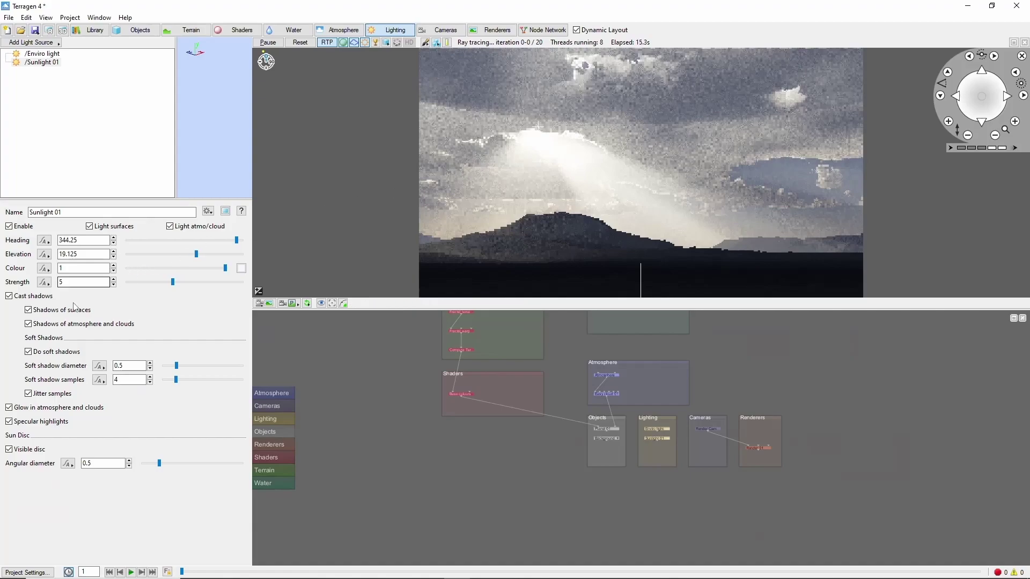
Turn off voxels for shadows on Easy cloud 01 to compare the sunbeams, and turn the option on again
{"action": "left_click", "coordinate": [340, 32]}
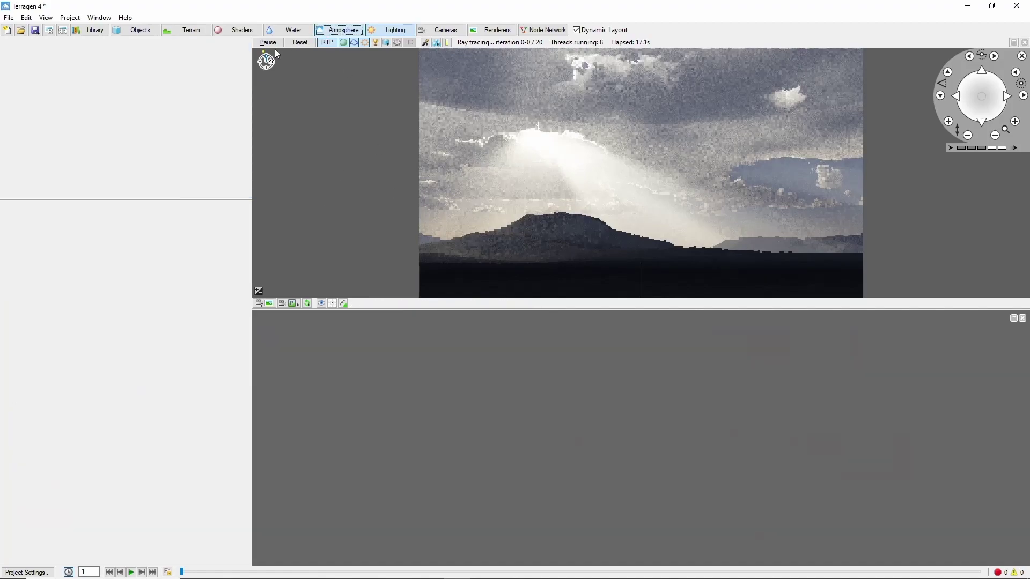
{"action": "left_click", "coordinate": [42, 65]}
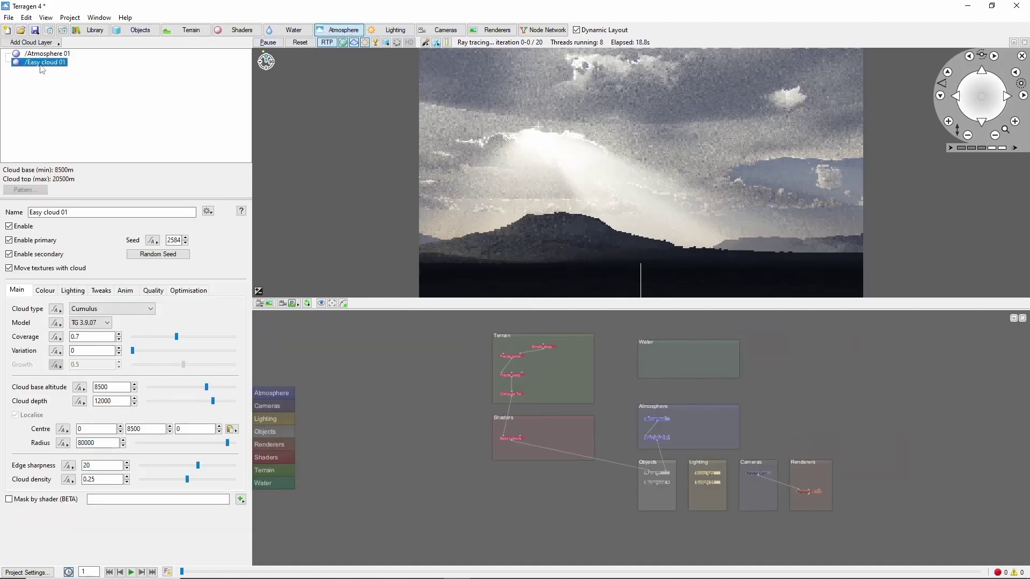
{"action": "left_click", "coordinate": [198, 291]}
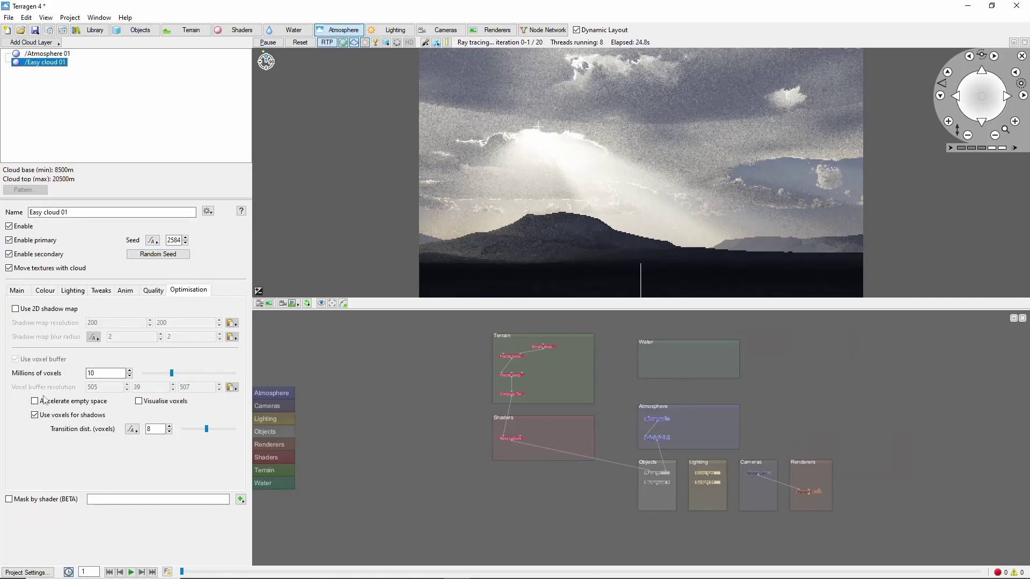
{"action": "left_click", "coordinate": [35, 416]}
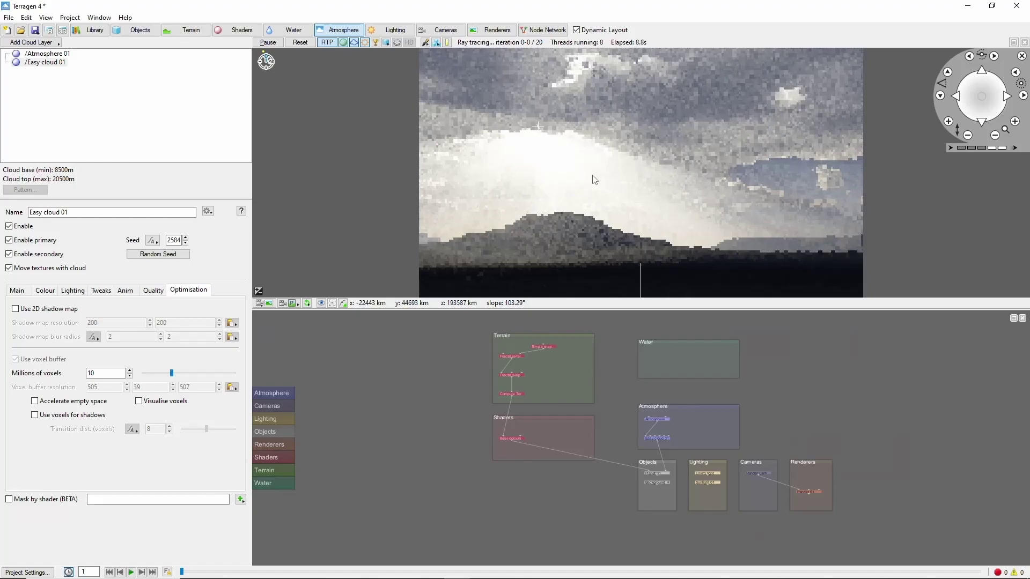
{"action": "left_click", "coordinate": [35, 415]}
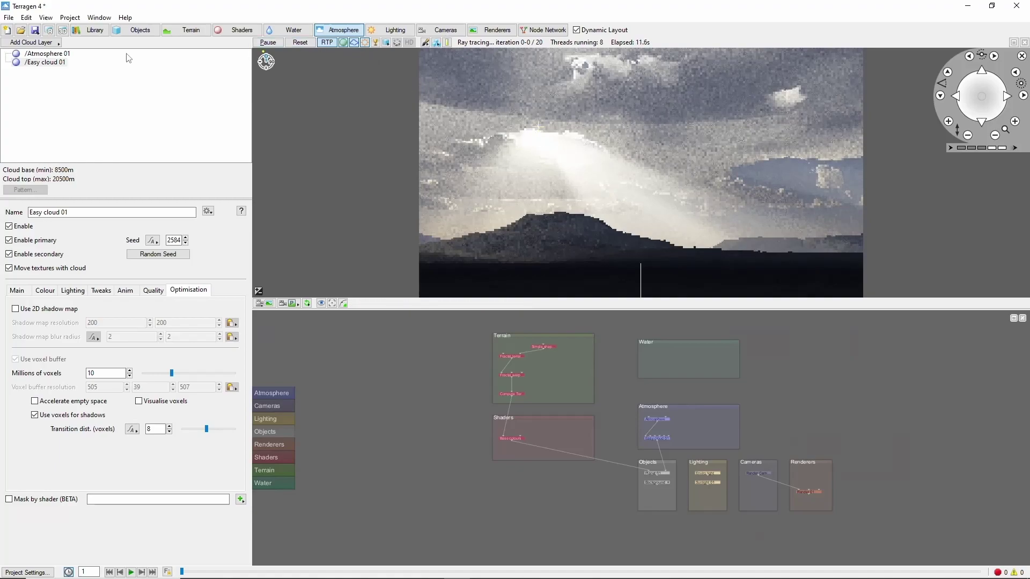
Set the number of quality samples for Atmosphere 01 to 256
{"action": "left_click", "coordinate": [64, 54]}
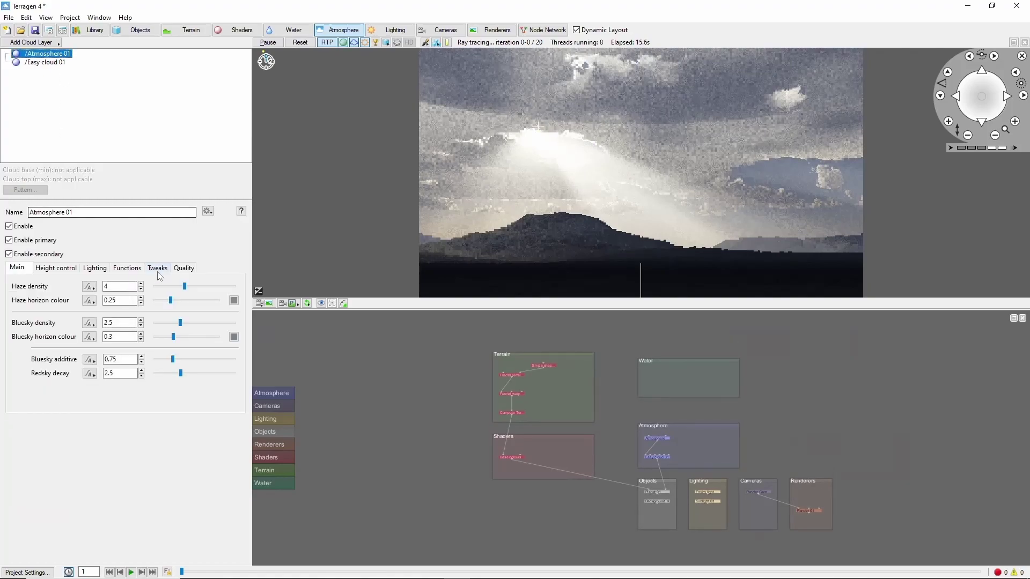
{"action": "left_click", "coordinate": [188, 269]}
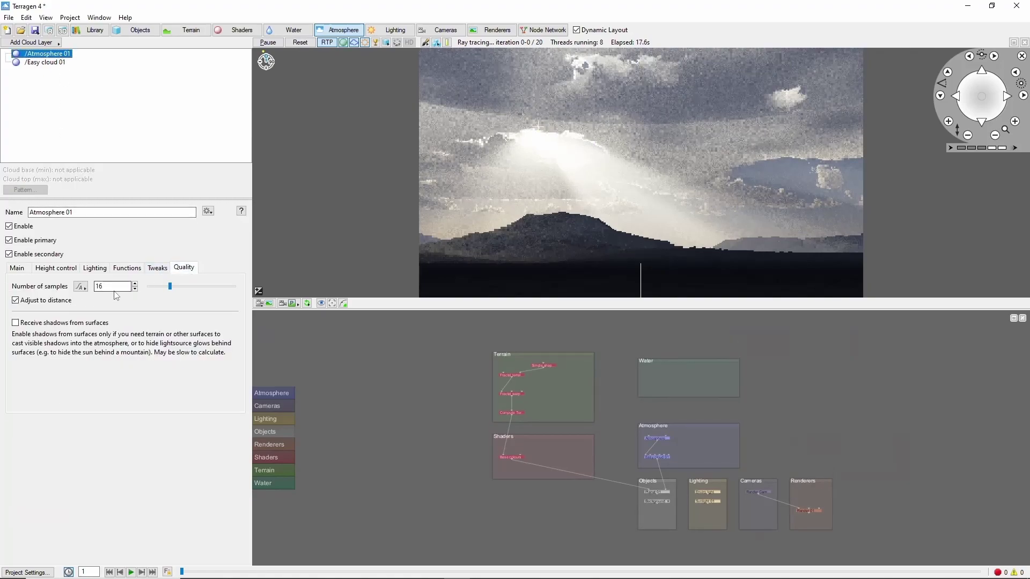
{"action": "left_click_drag", "start_coordinate": [114, 286], "coordinate": [34, 281]}
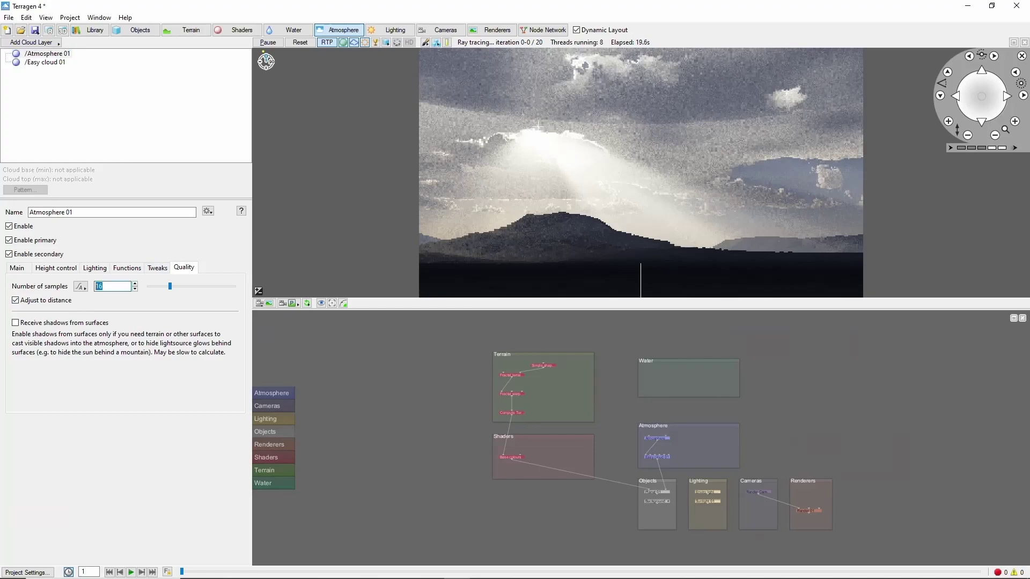
{"action": "type", "text": "25"}
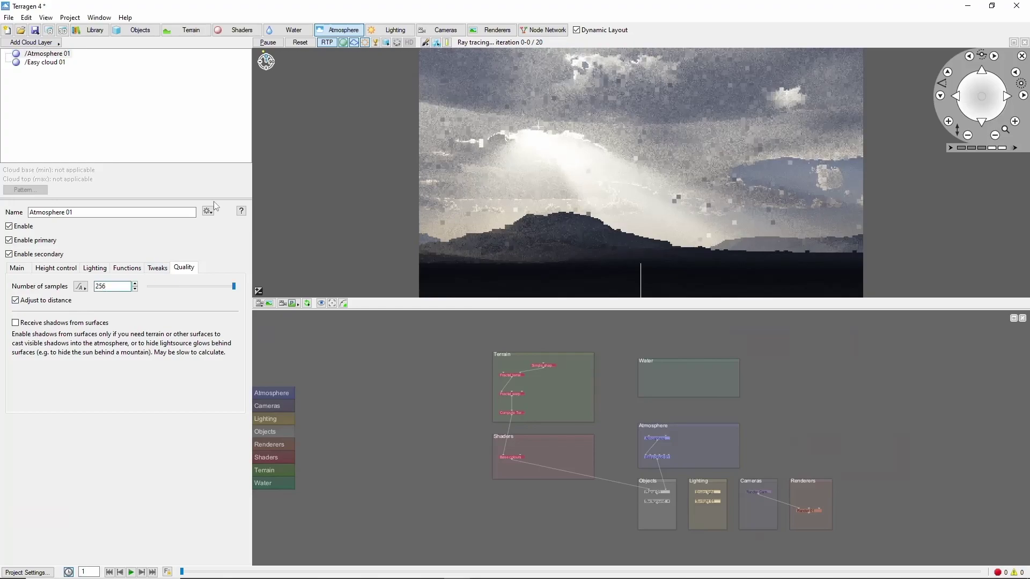